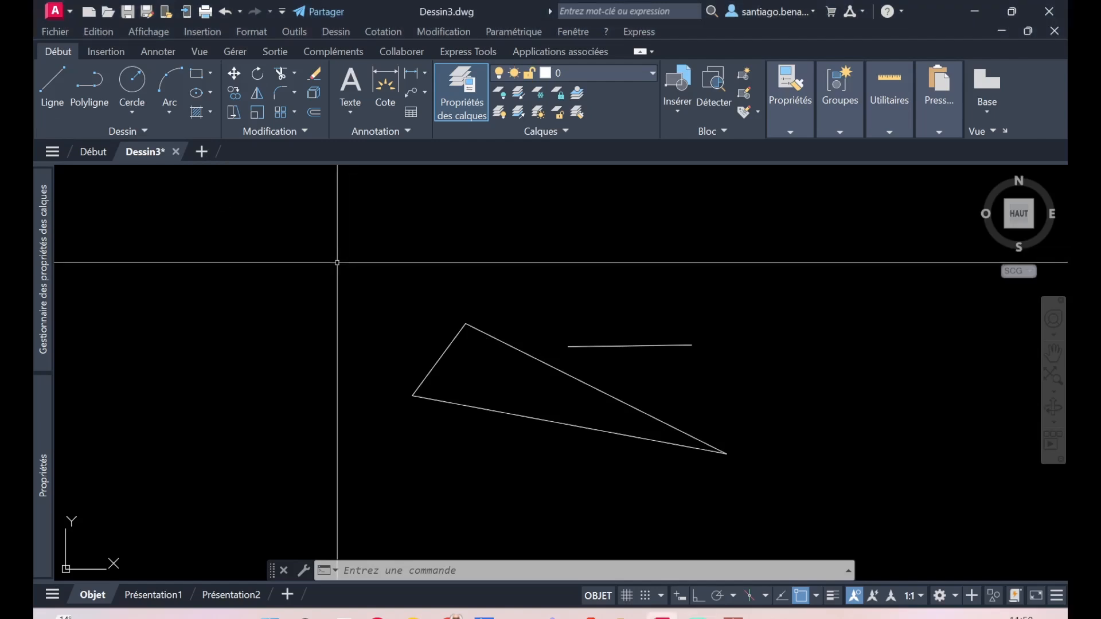
Draw a slanted line from a free point above the triangle down to its long upper side.
left_click(57, 82)
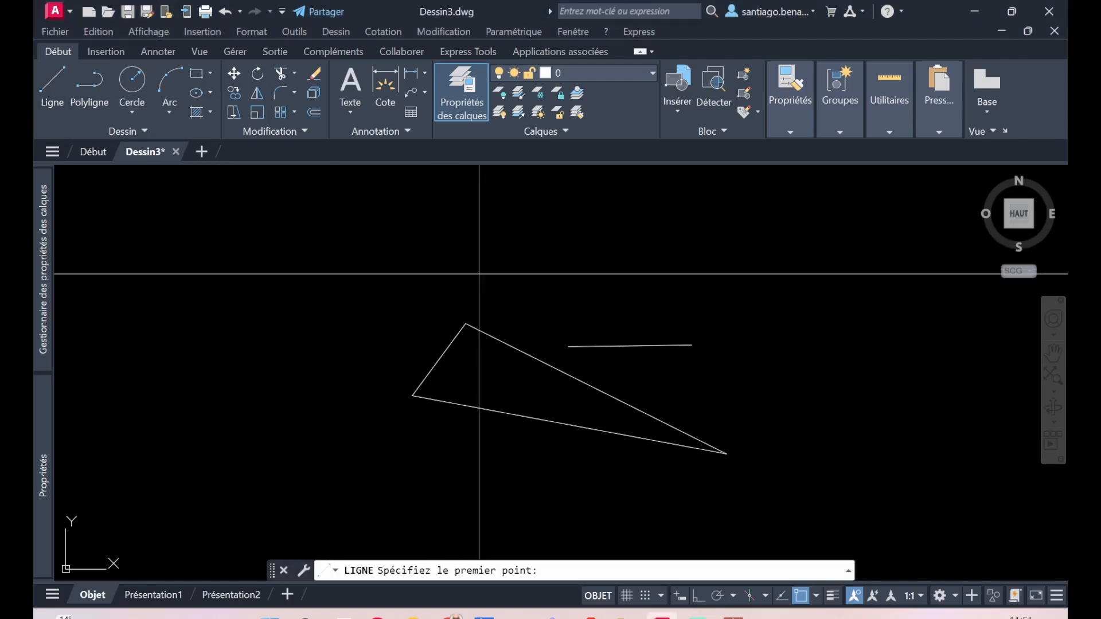
left_click(610, 223)
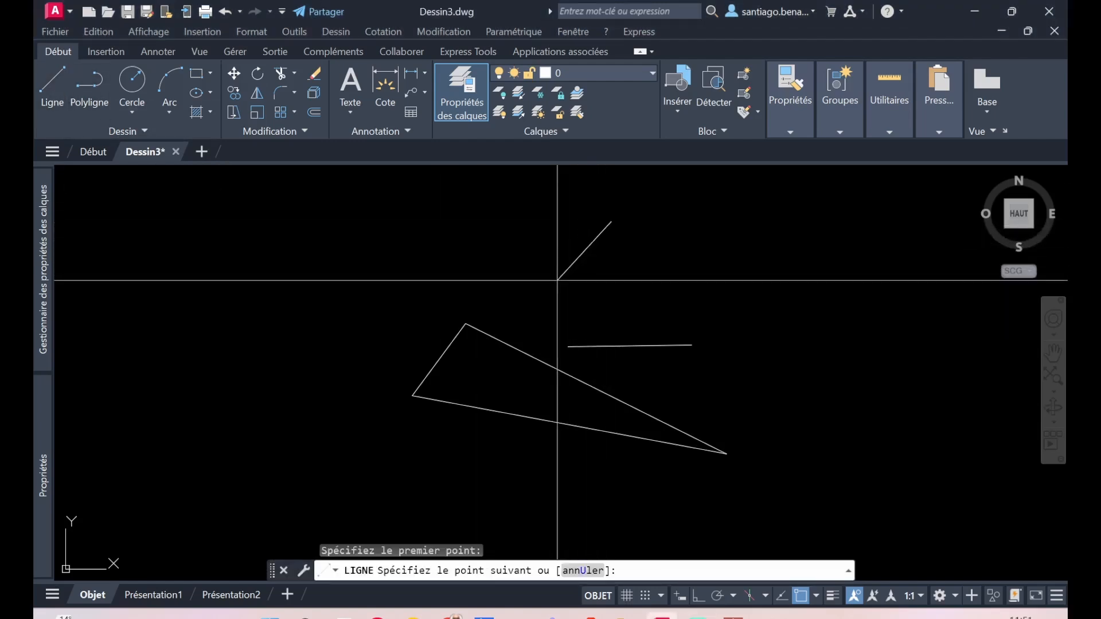
left_click(528, 356)
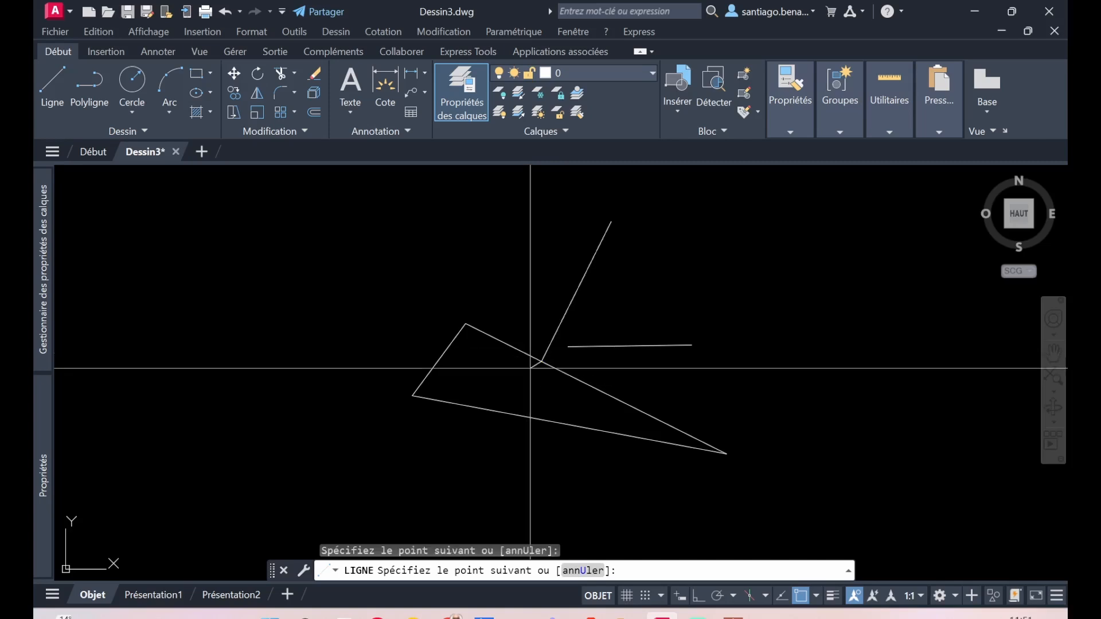
key("Escape")
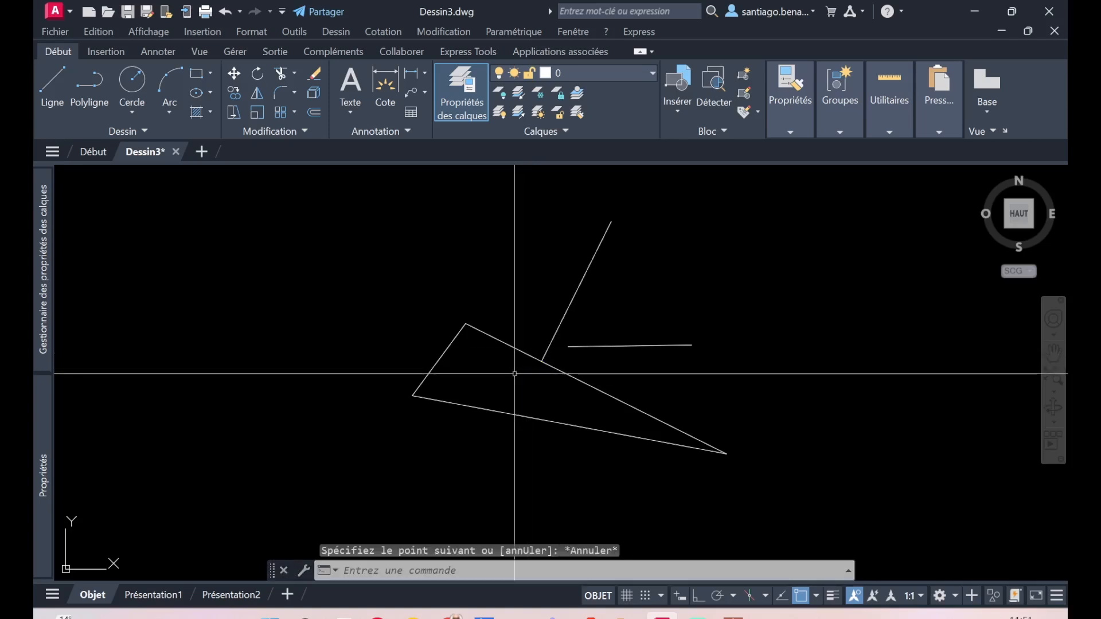
scroll(560, 360, "up", 4)
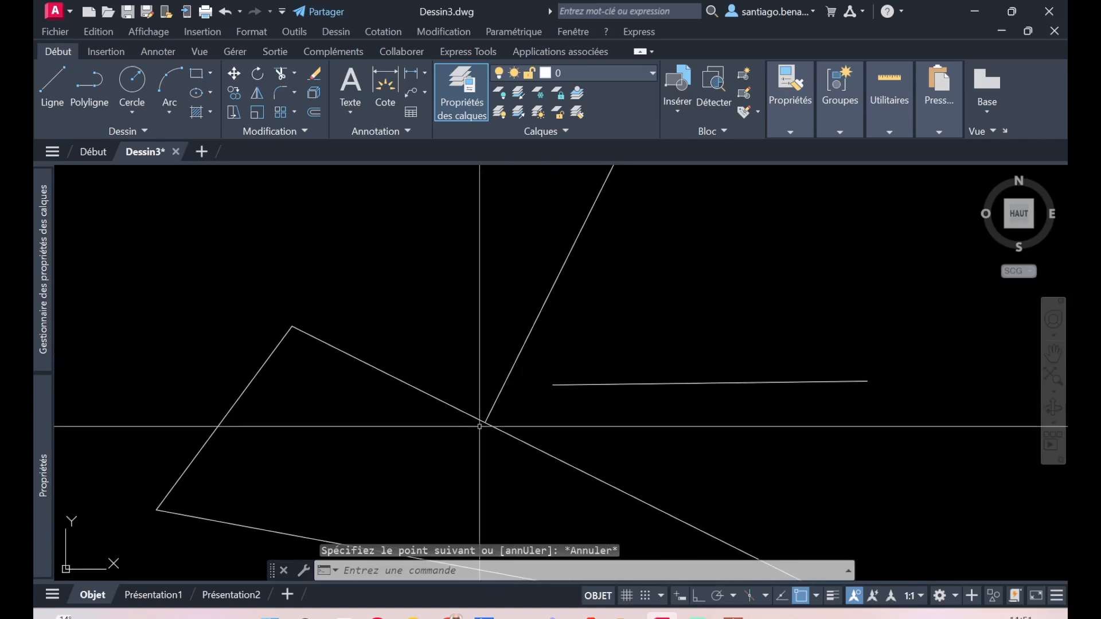
scroll(502, 423, "down", 2)
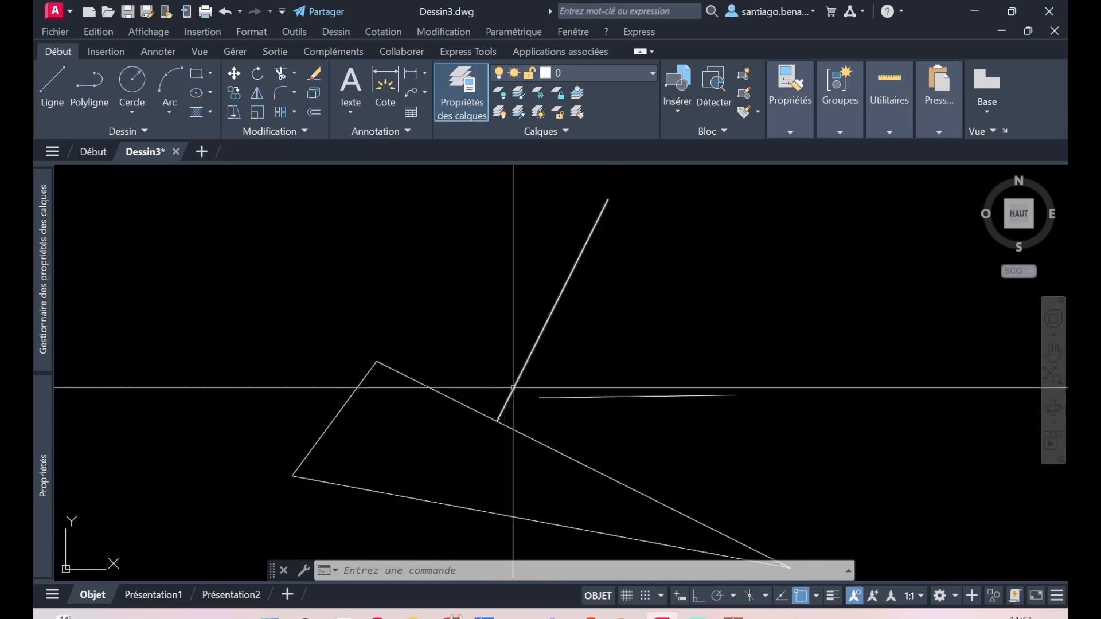
Turn off the Milieu and Extrémité object snap modes.
left_click(816, 596)
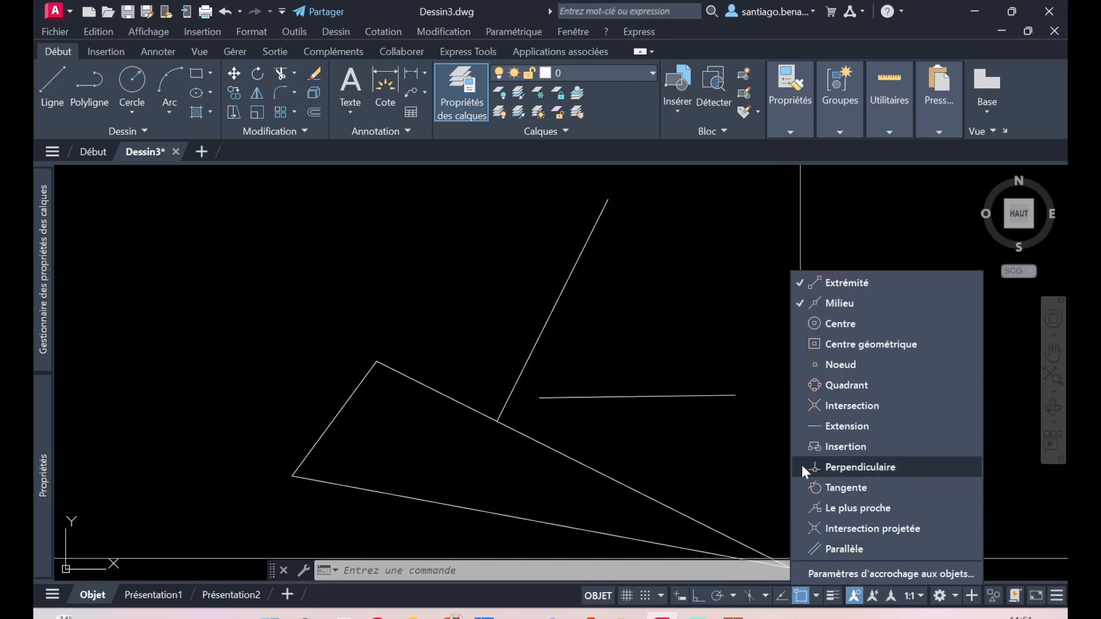
left_click(800, 304)
left_click(799, 283)
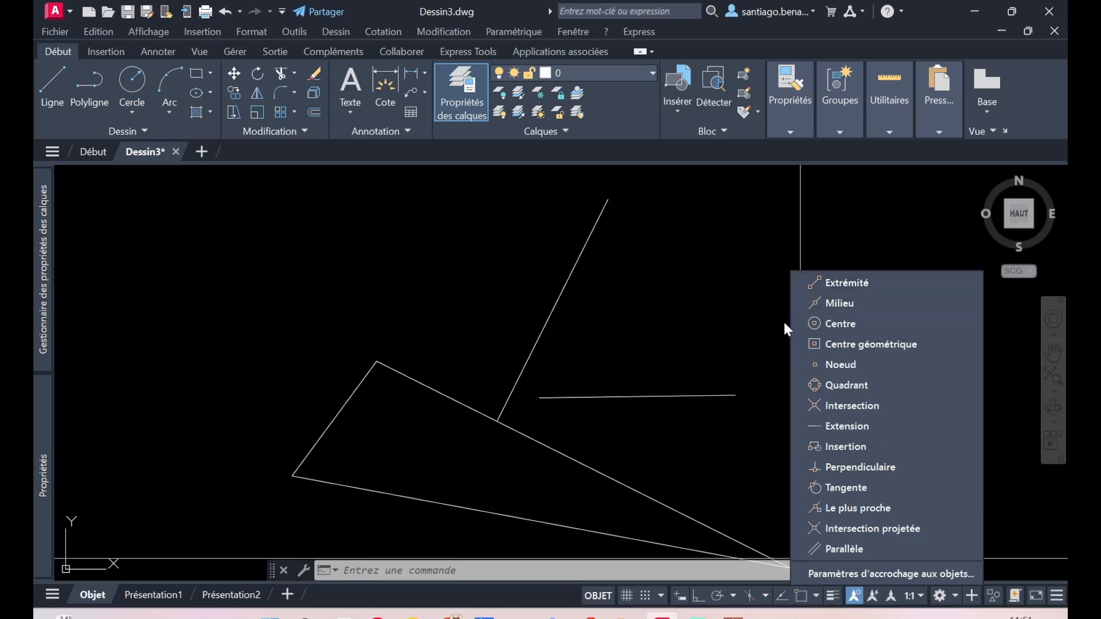
left_click(759, 338)
Delete the short, nearly horizontal line above the triangle.
left_click(711, 375)
left_click(687, 414)
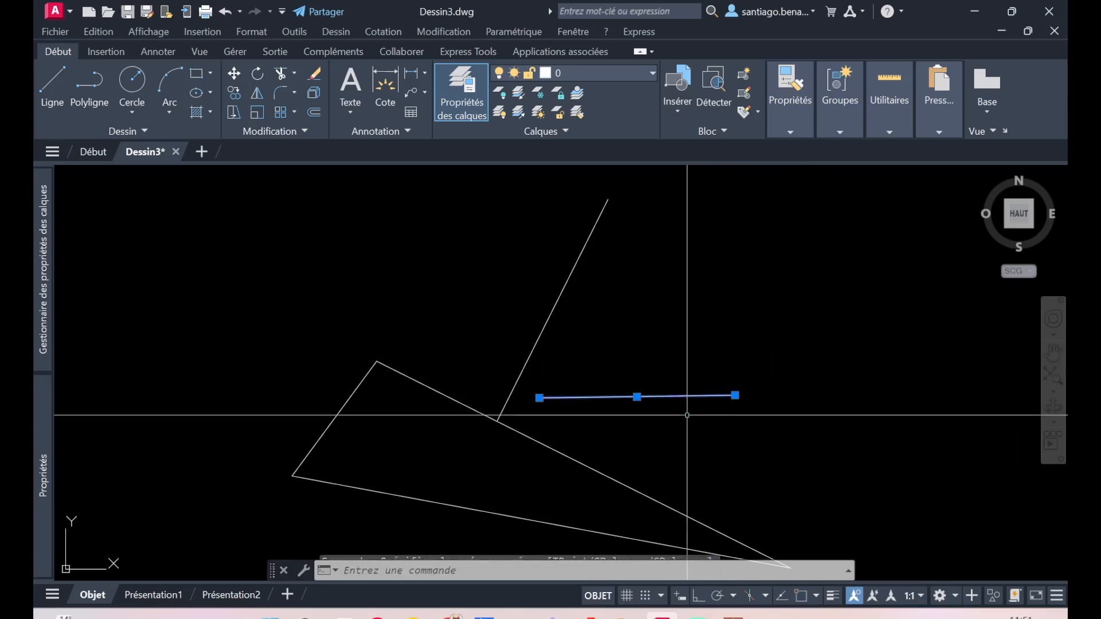
key("Delete")
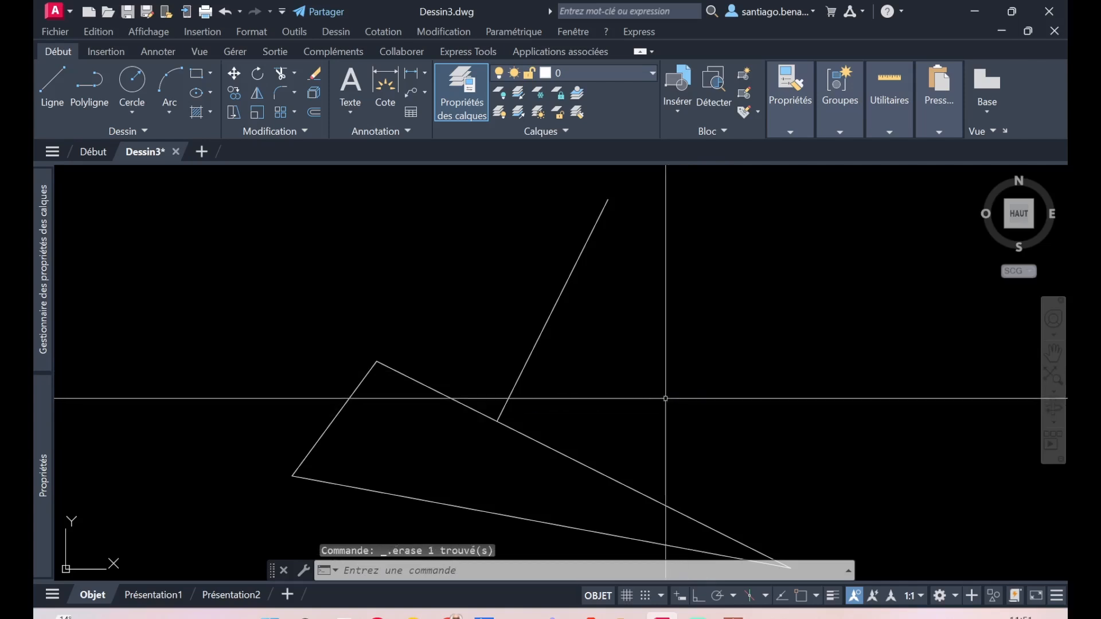
scroll(648, 395, "down", 2)
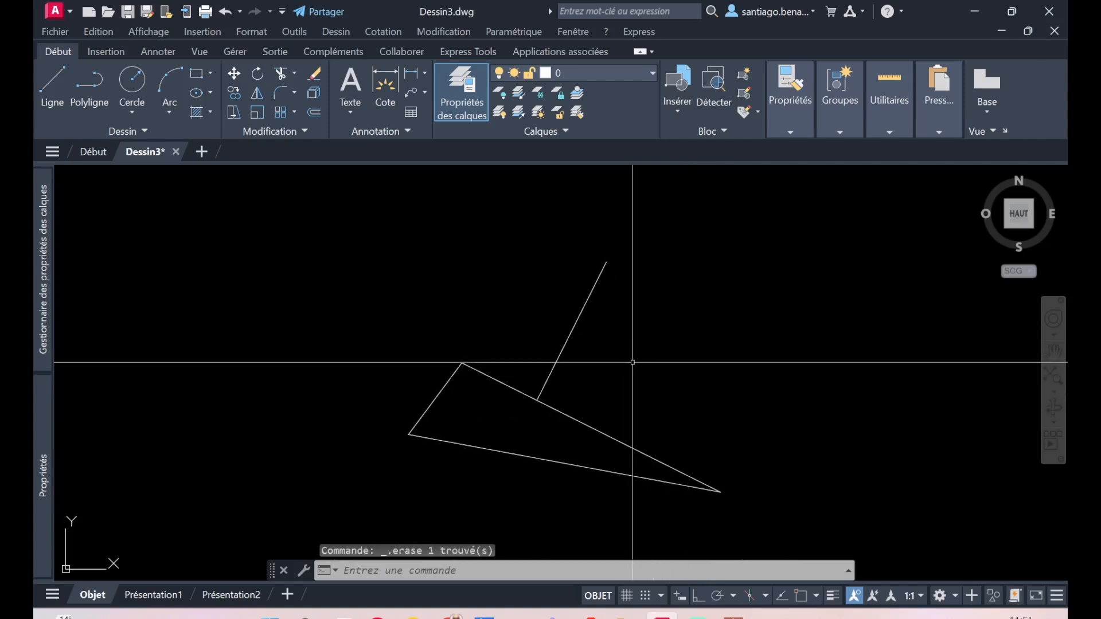
Start a line beside the slanted line and enable the Extrémité, Perpendiculaire and Le plus proche object snaps.
left_click(55, 80)
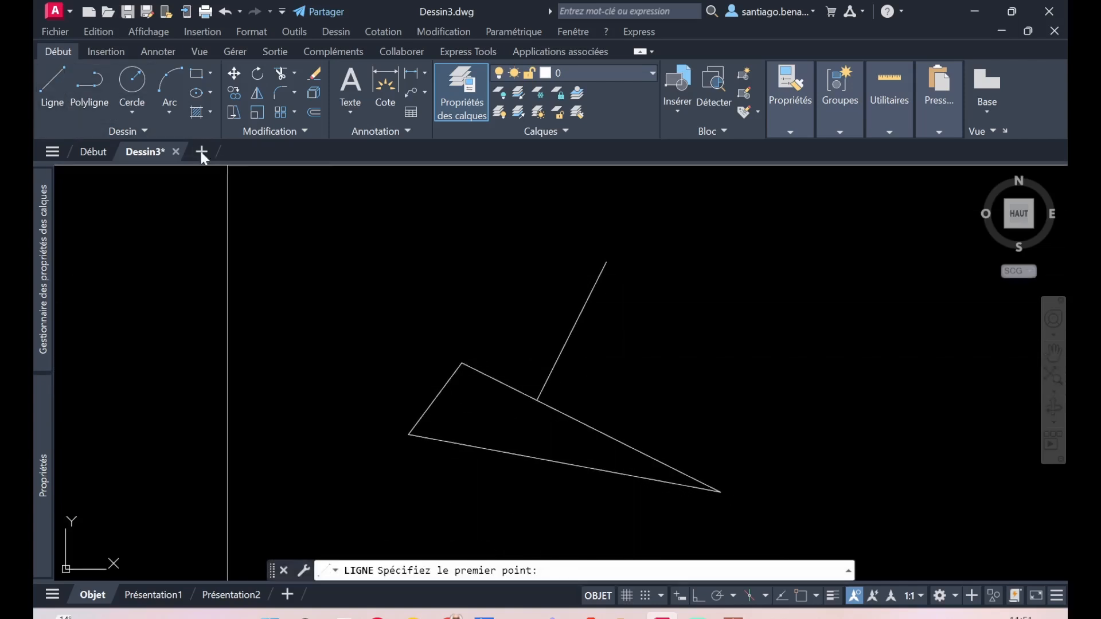
left_click(643, 289)
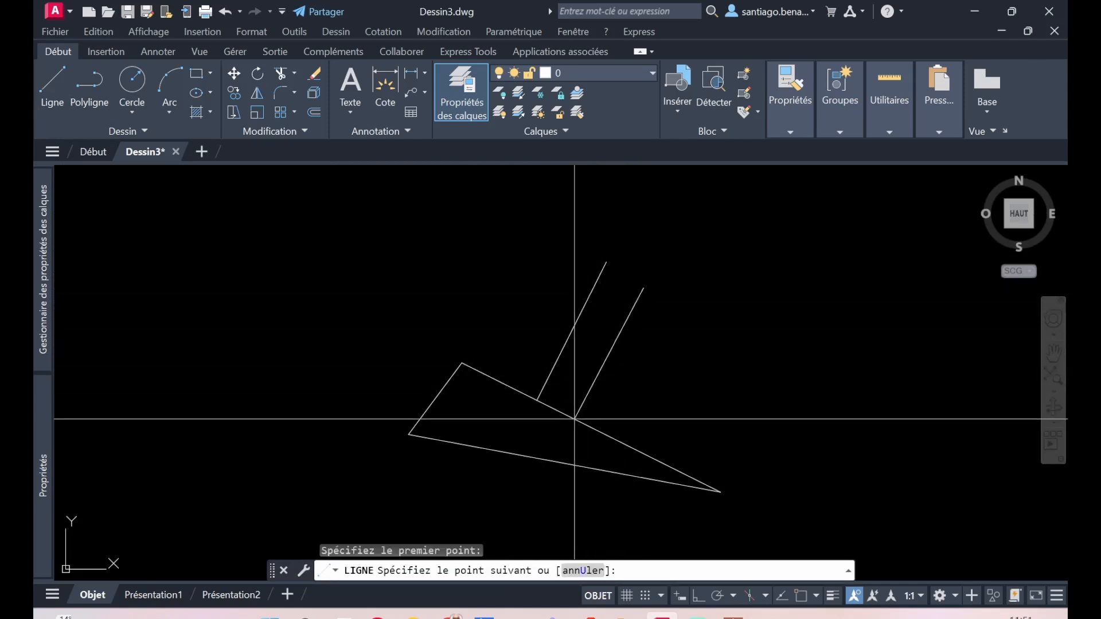
scroll(574, 418, "up", 2)
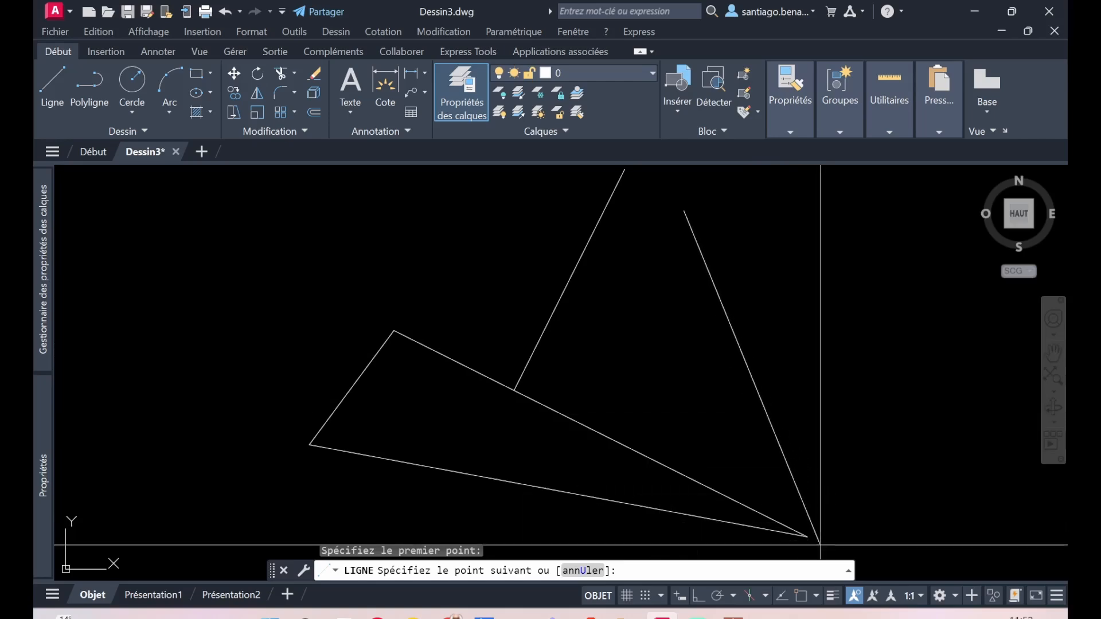
left_click(804, 600)
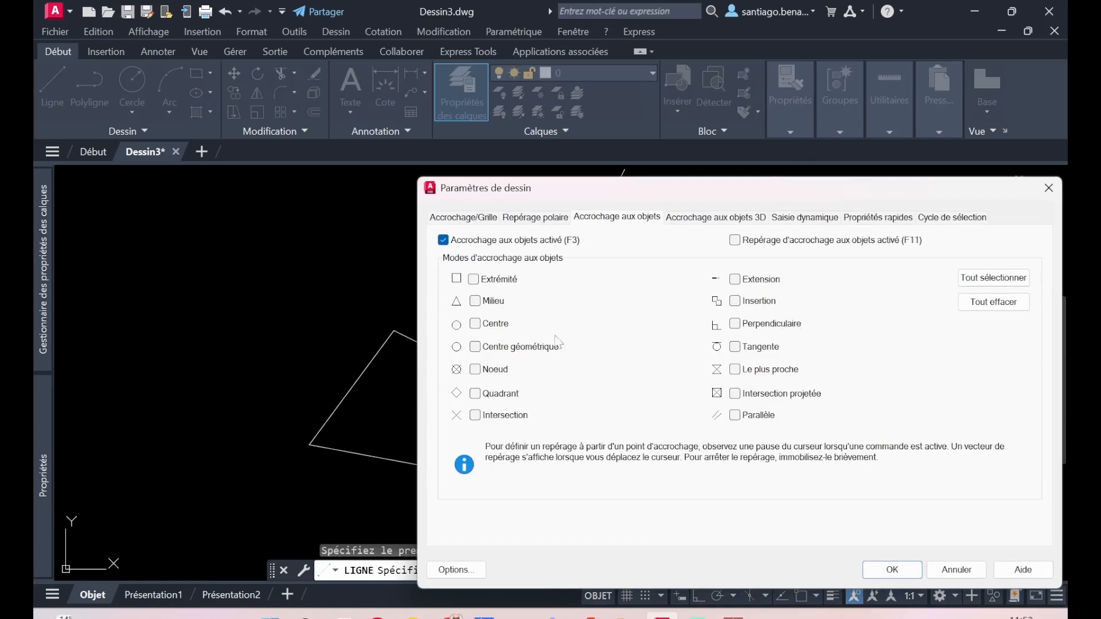
left_click(474, 279)
left_click(883, 570)
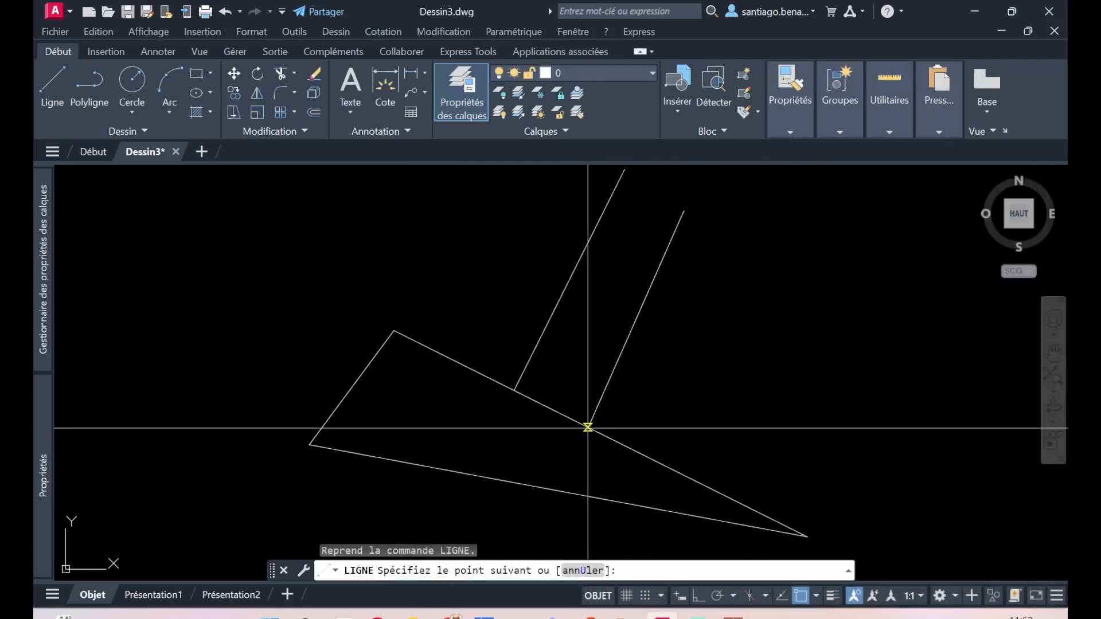
Finish the line on the triangle's long upper side, near the far pointed corner, using the Le plus proche snap.
scroll(574, 423, "up", 3)
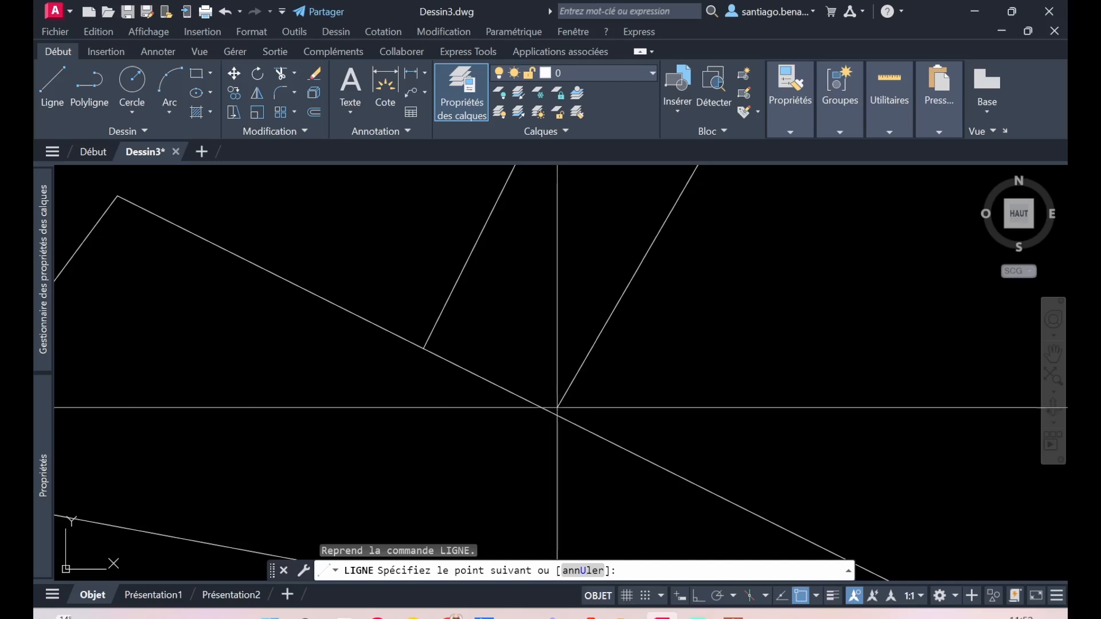
scroll(565, 401, "down", 3)
scroll(565, 401, "down", 8)
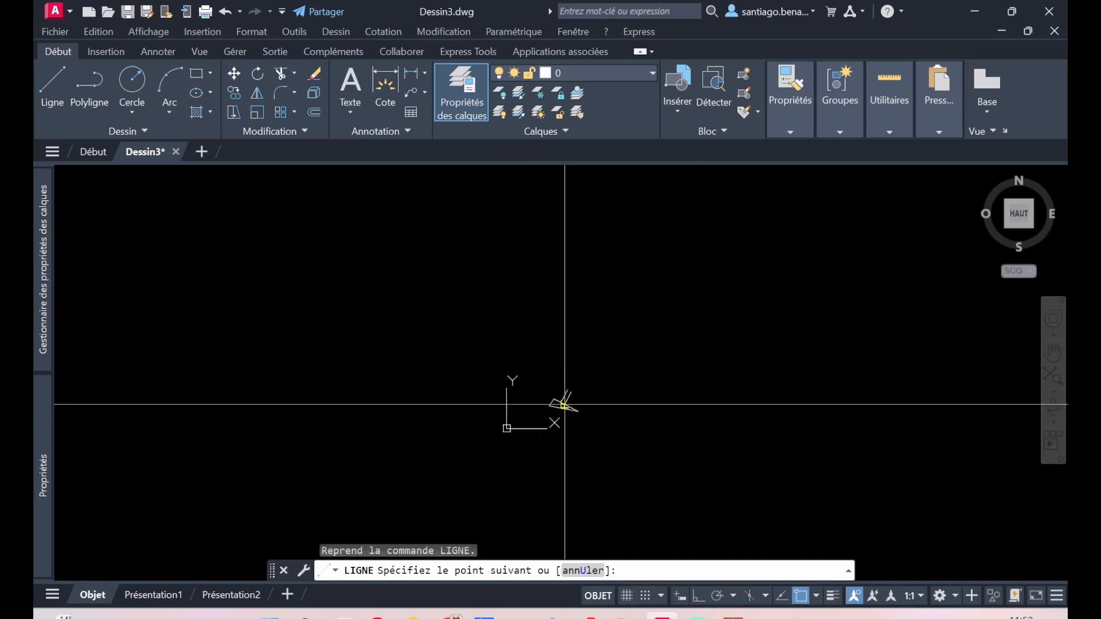
scroll(564, 401, "up", 10)
scroll(565, 404, "up", 2)
scroll(540, 398, "down", 4)
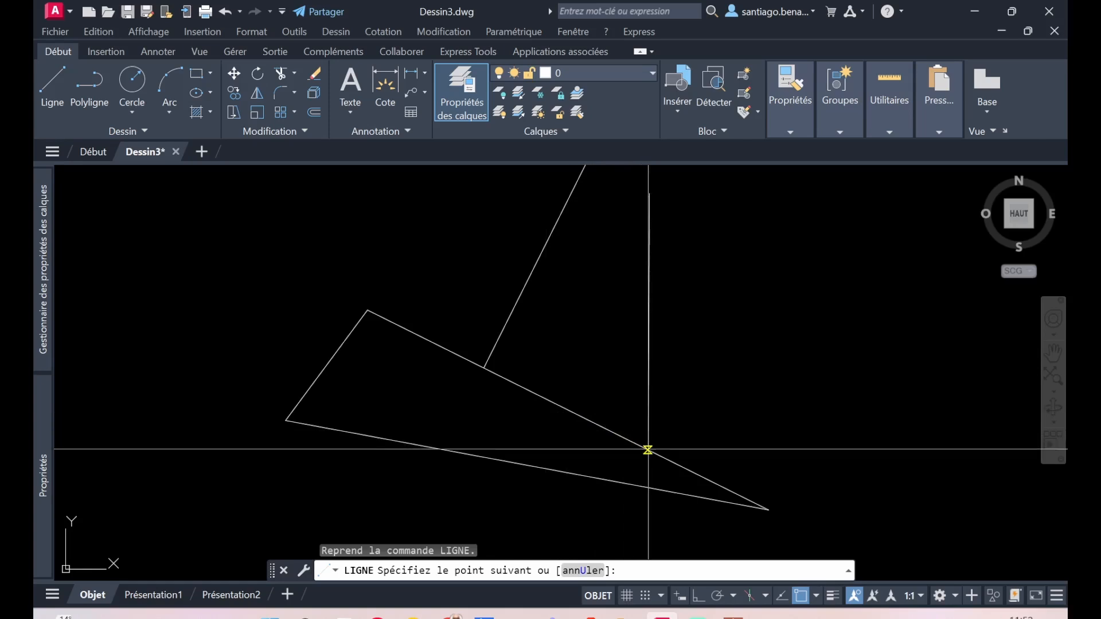
left_click(694, 473)
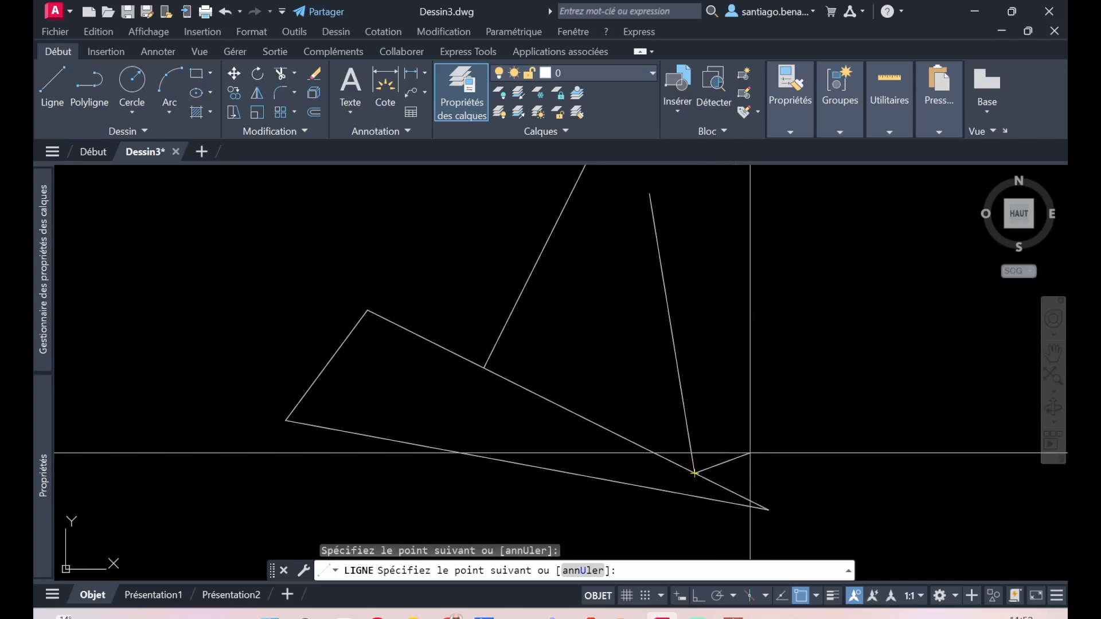
key("Return")
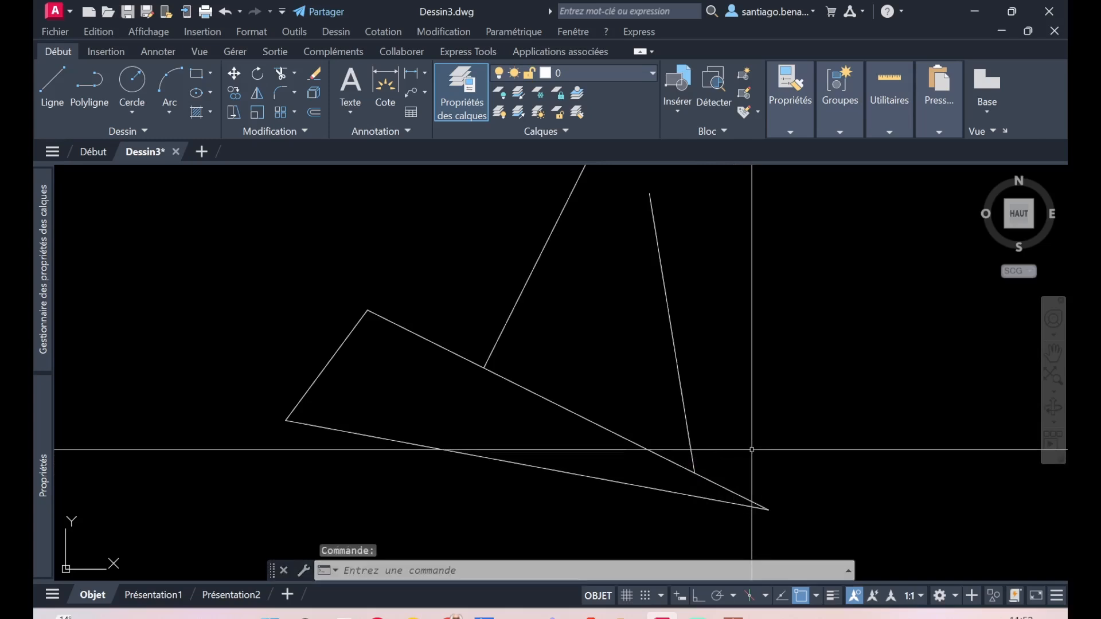
Turn off the Le plus proche object snap and turn on Milieu.
middle_click_drag(645, 437, 650, 459)
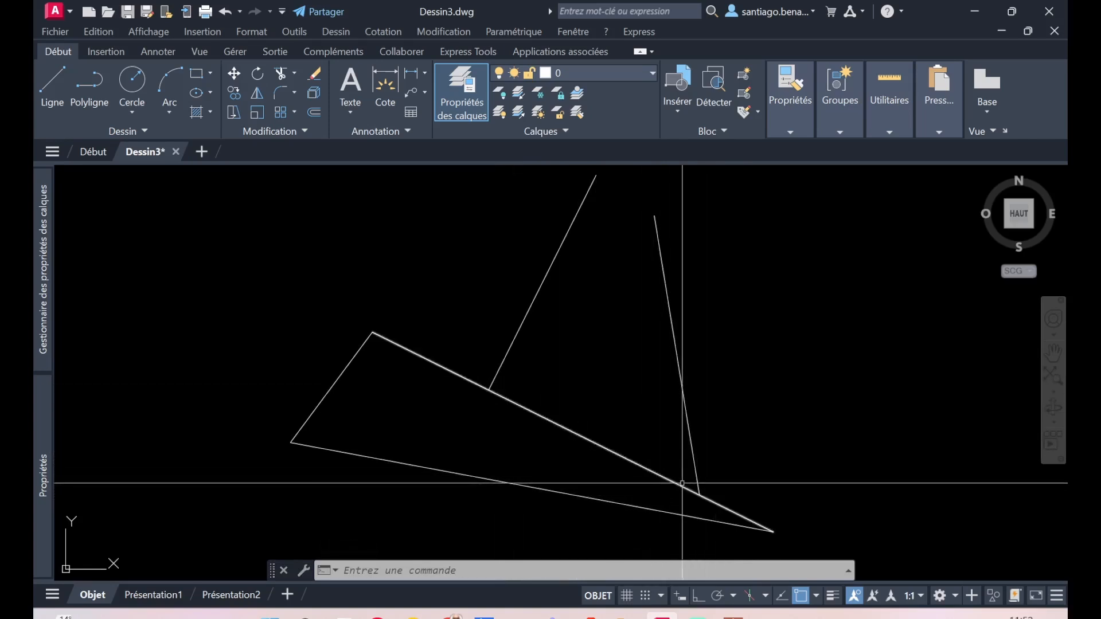
left_click(817, 596)
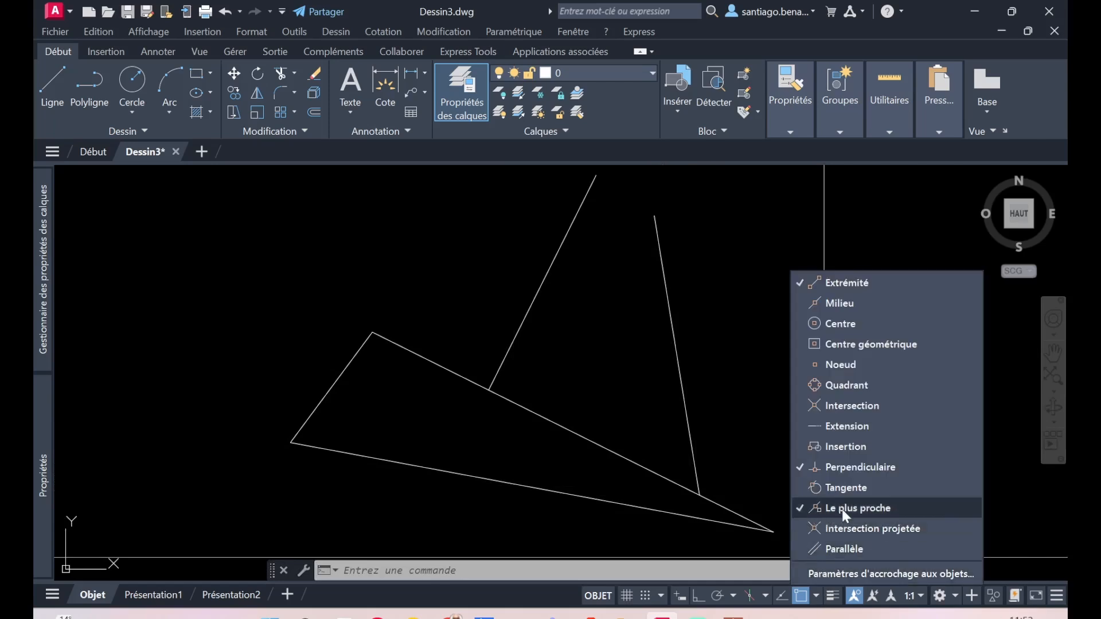
left_click(801, 507)
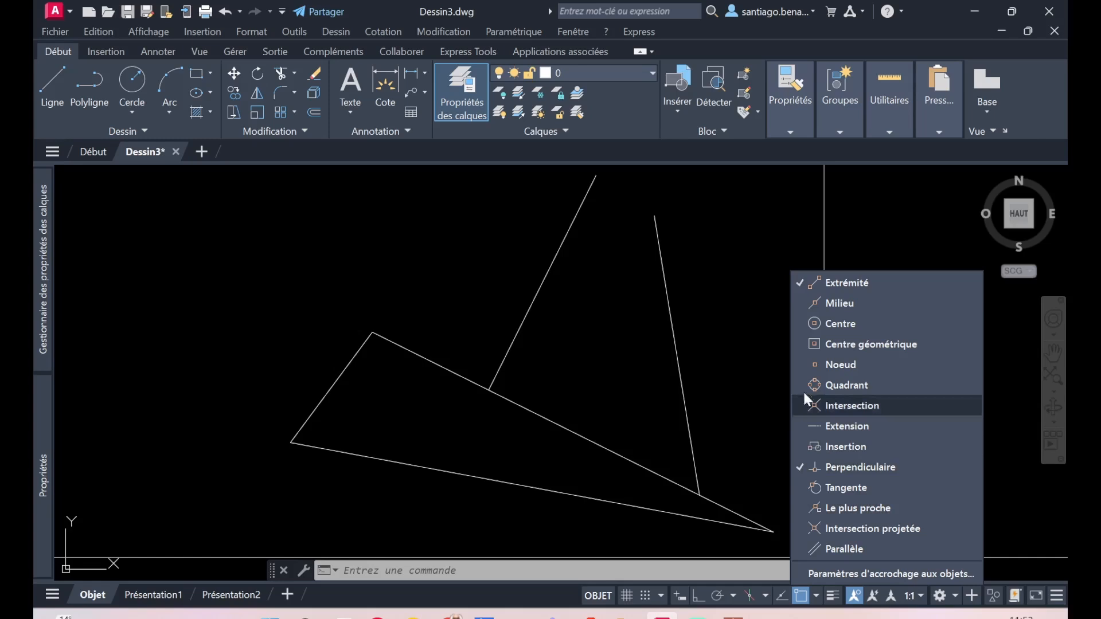
left_click(794, 300)
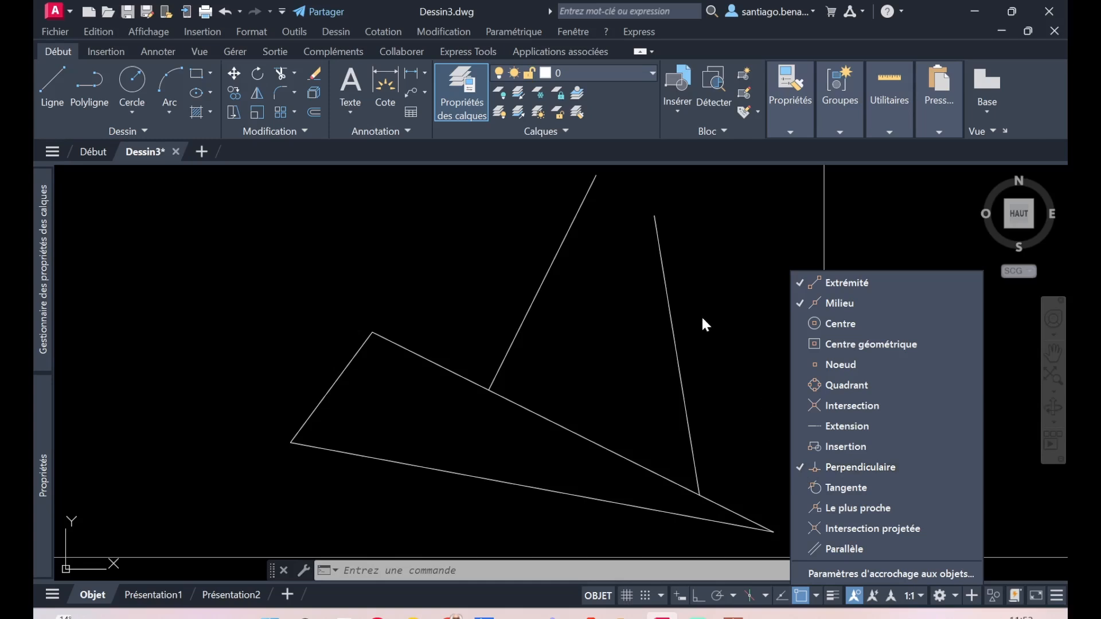
left_click(754, 435)
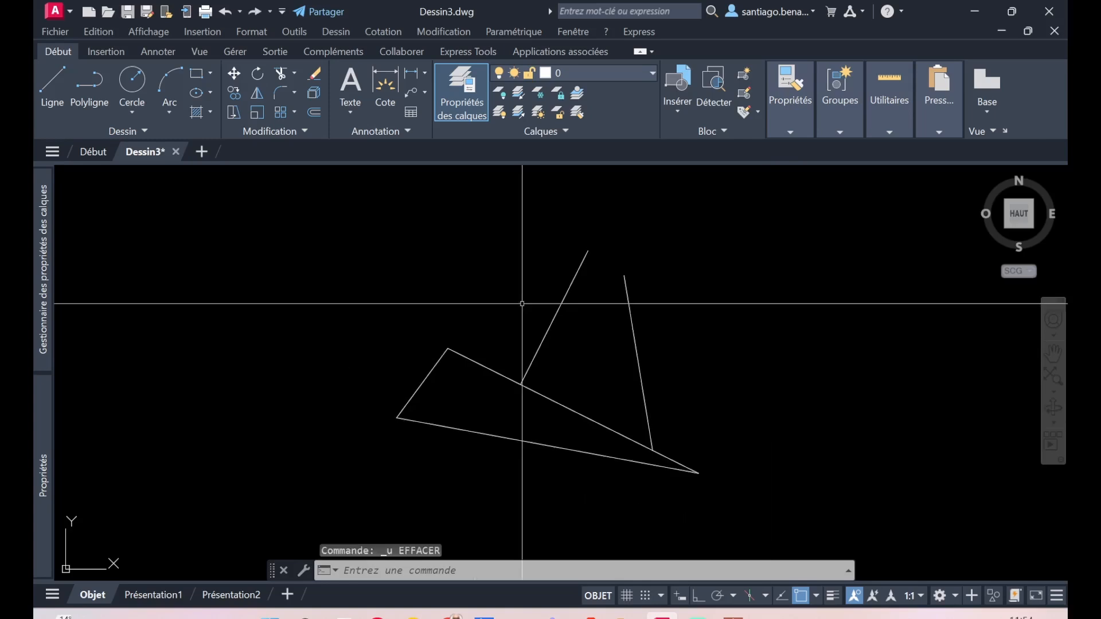
Erase the triangle and both slanted lines from the drawing.
left_click(702, 227)
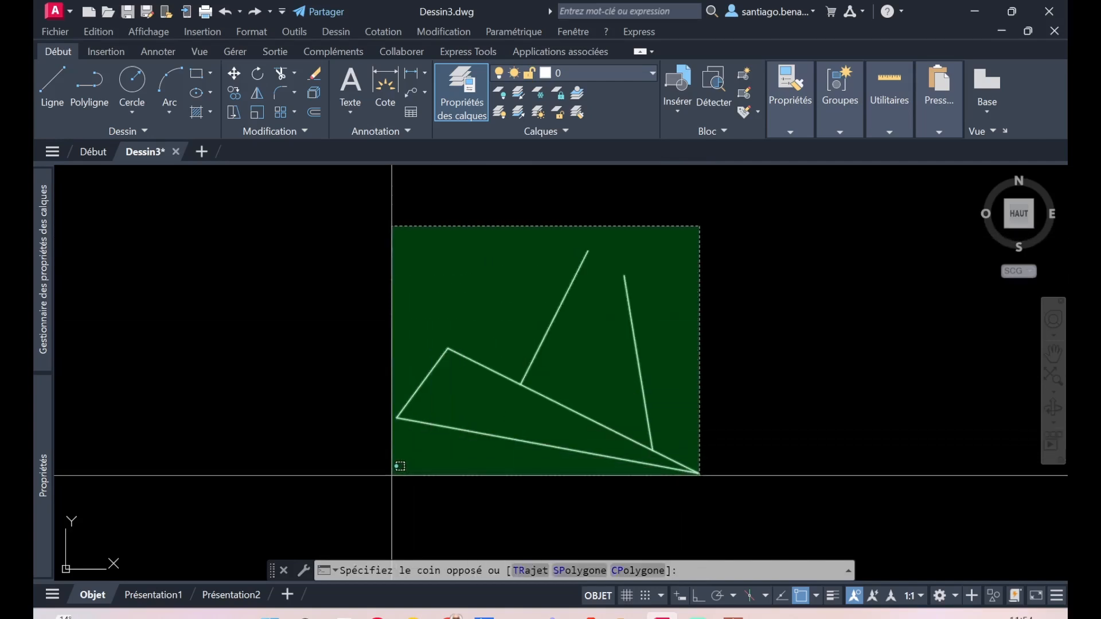
left_click(391, 476)
key("Delete")
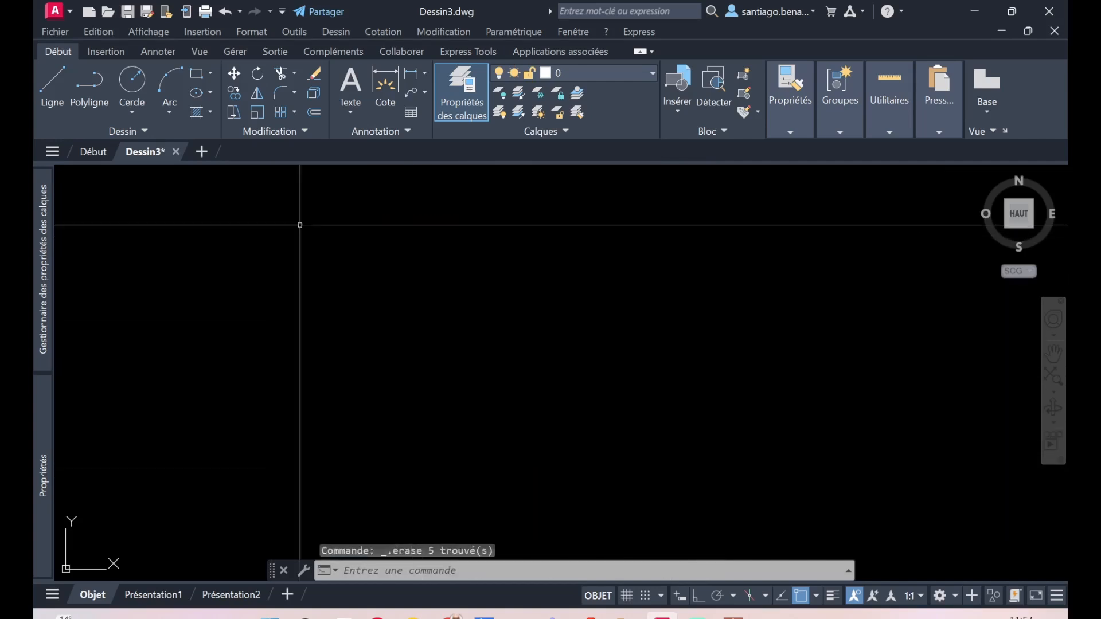
Draw a new triangle with the Line command, closing it with the Clore option.
left_click(51, 84)
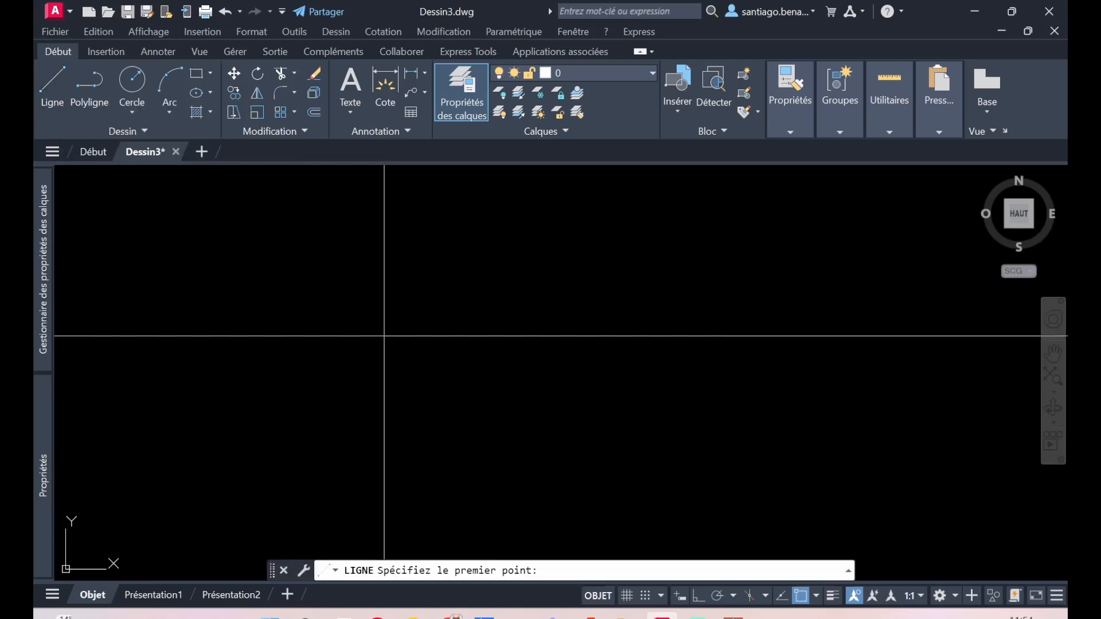
left_click(401, 370)
left_click(537, 241)
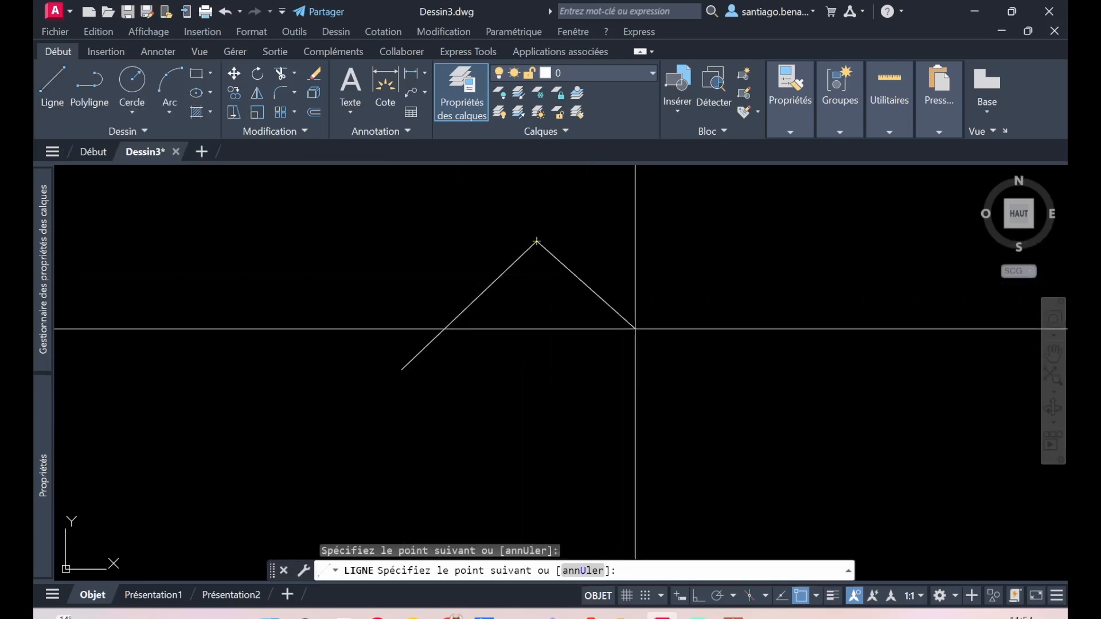
left_click(734, 474)
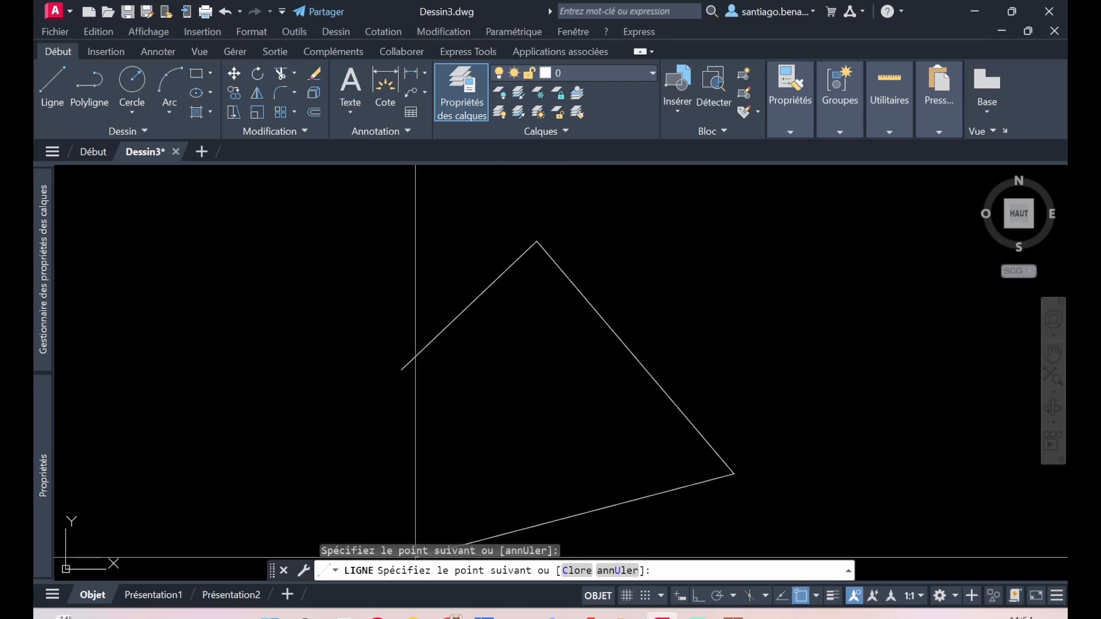
left_click(572, 571)
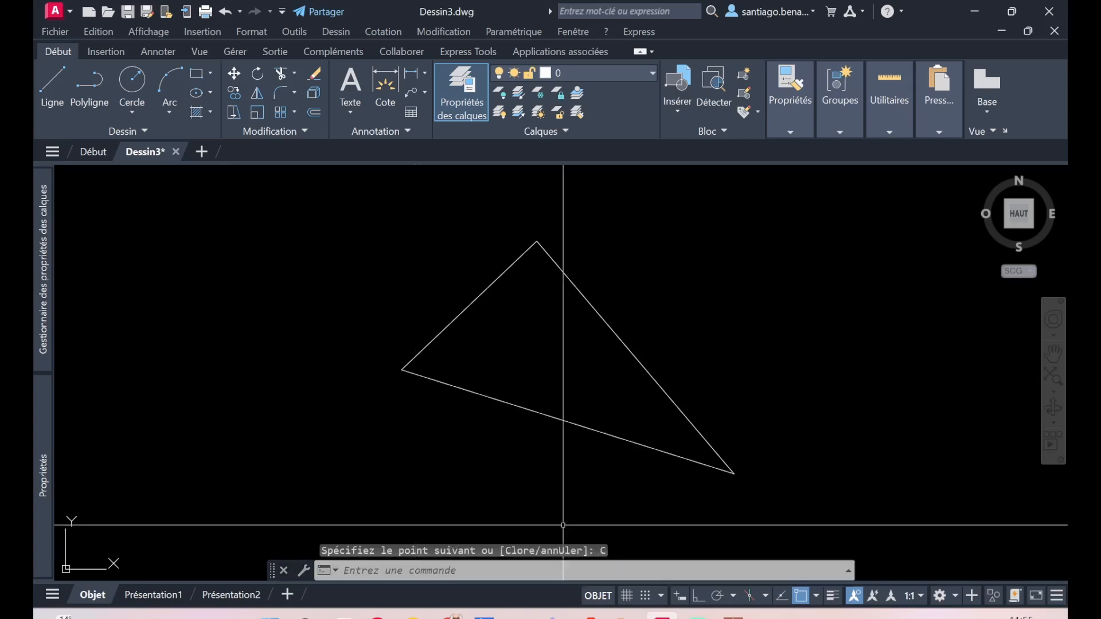